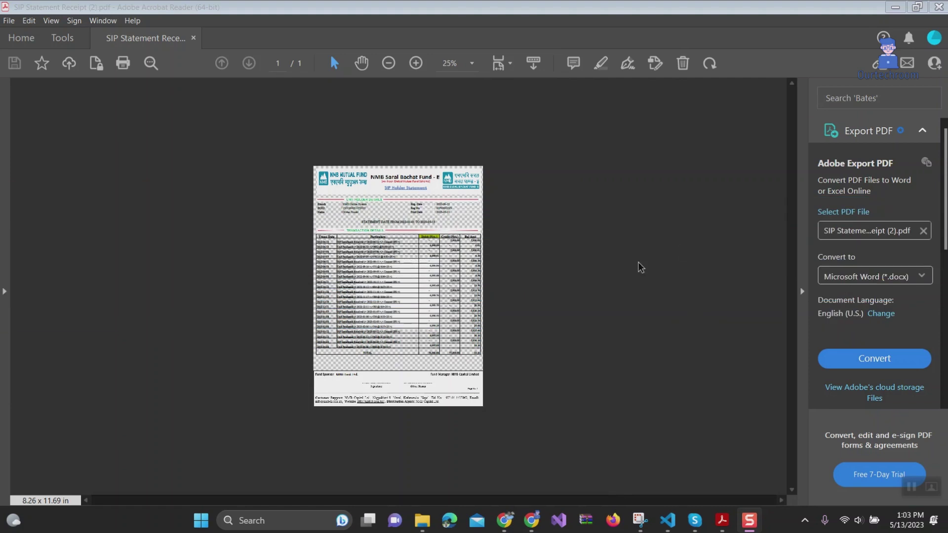
Open AppData via the Run box and browse to Roaming\Adobe\Acrobat\DC
key("super+e")
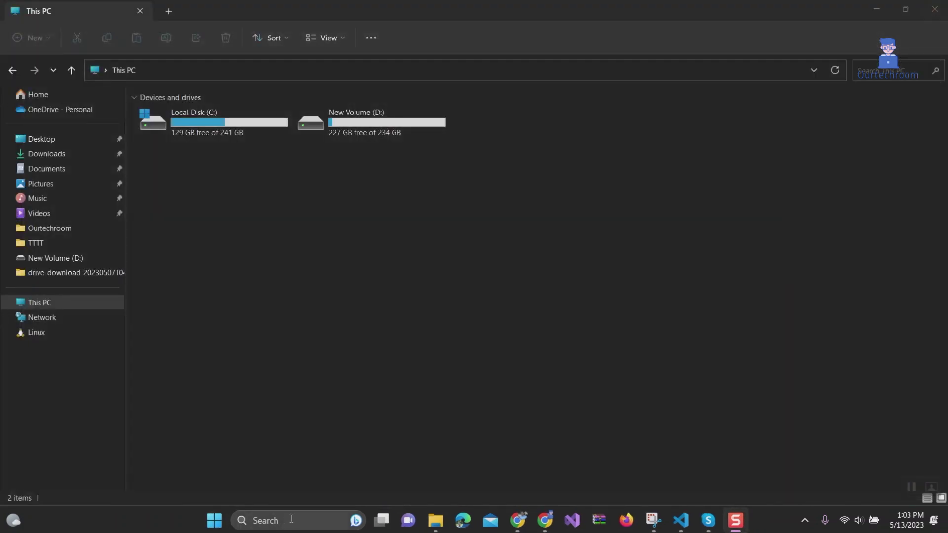
key("super+r")
key("BackSpace")
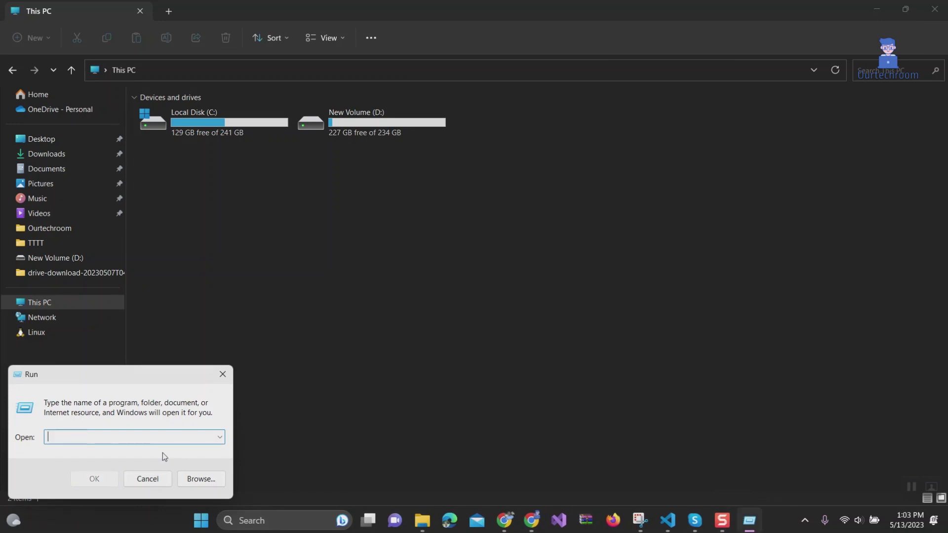
type("appdata")
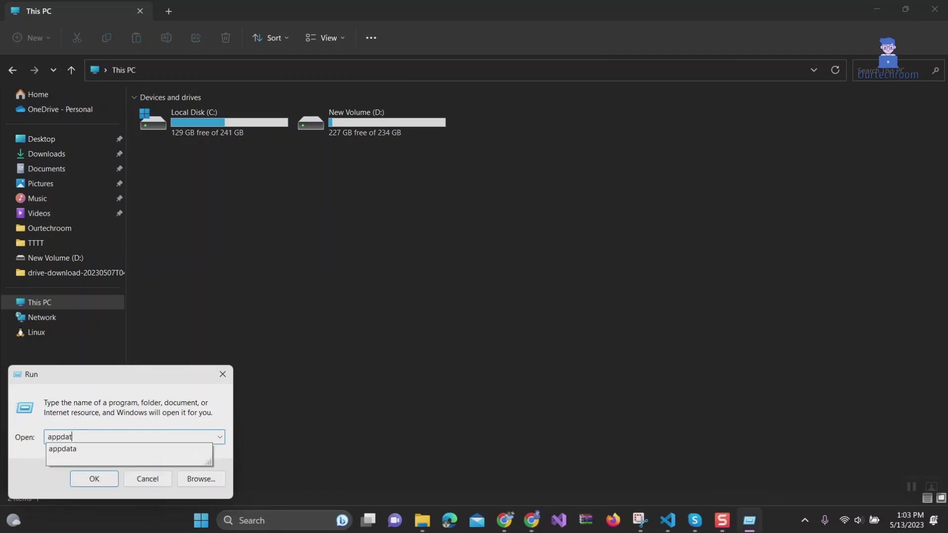
left_click(93, 480)
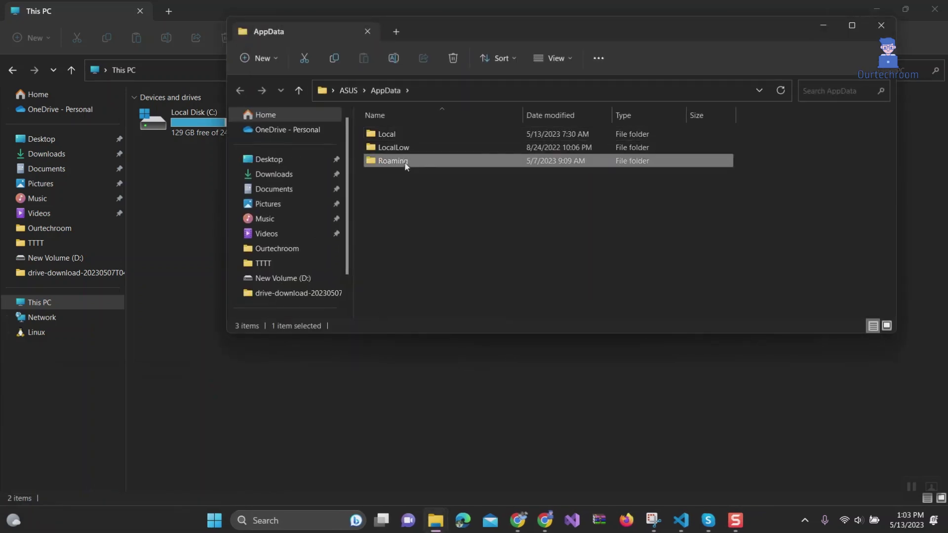
double_click(405, 163)
double_click(410, 132)
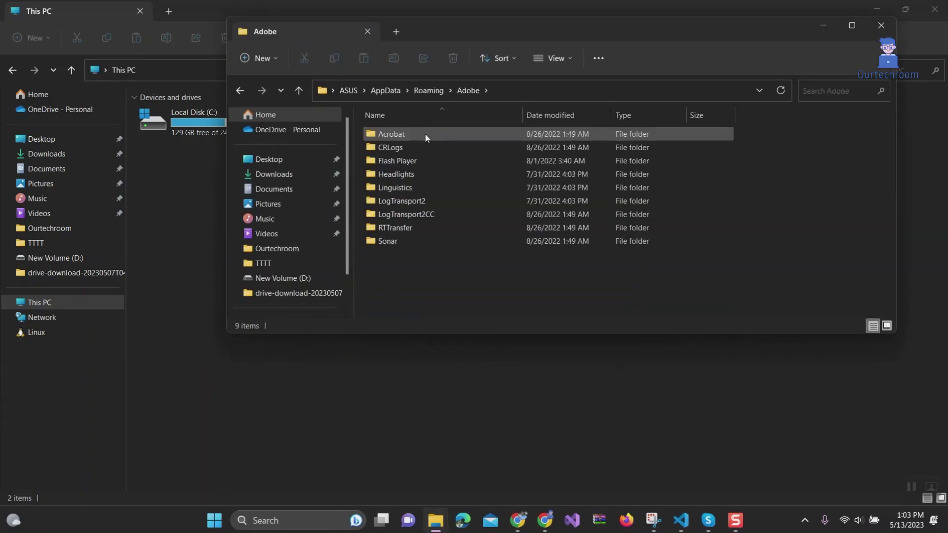
double_click(426, 133)
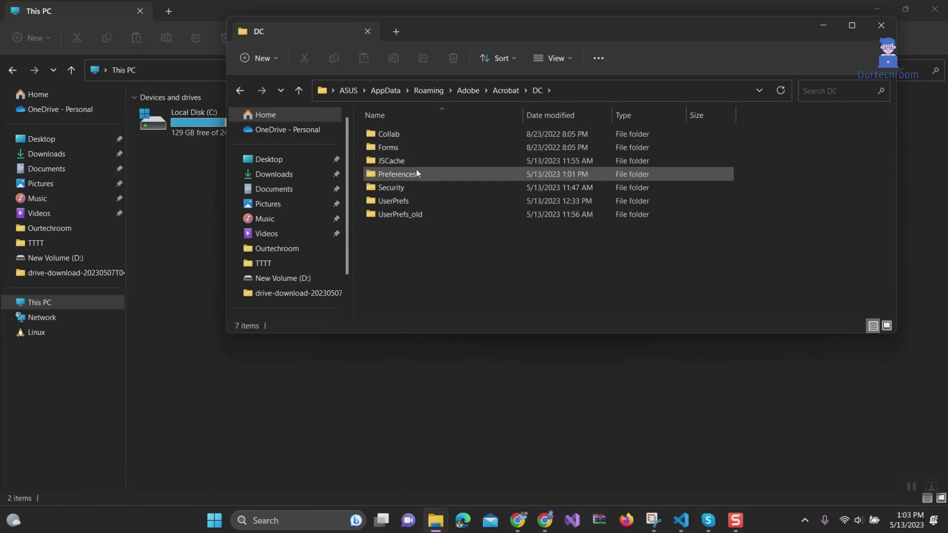
Delete the Preferences folder from the Acrobat DC folder
right_click(435, 175)
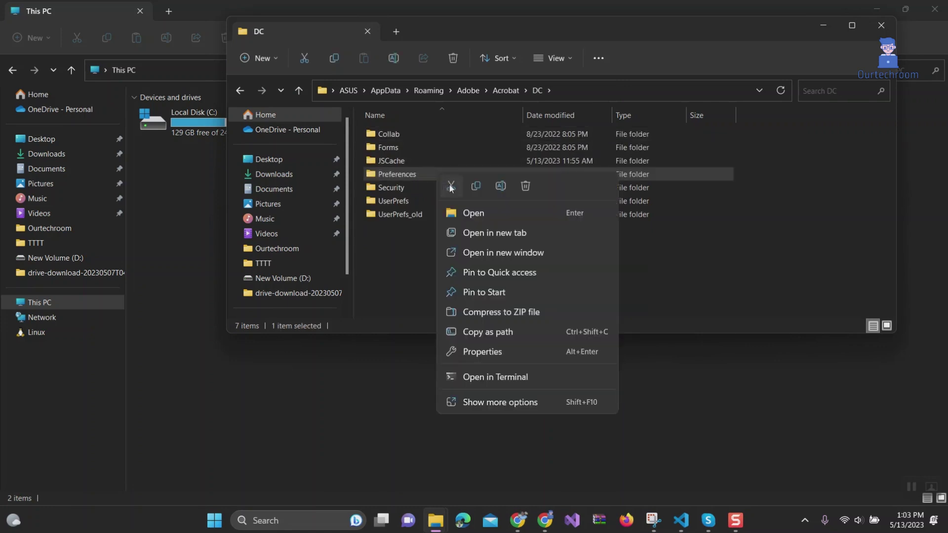
left_click(526, 187)
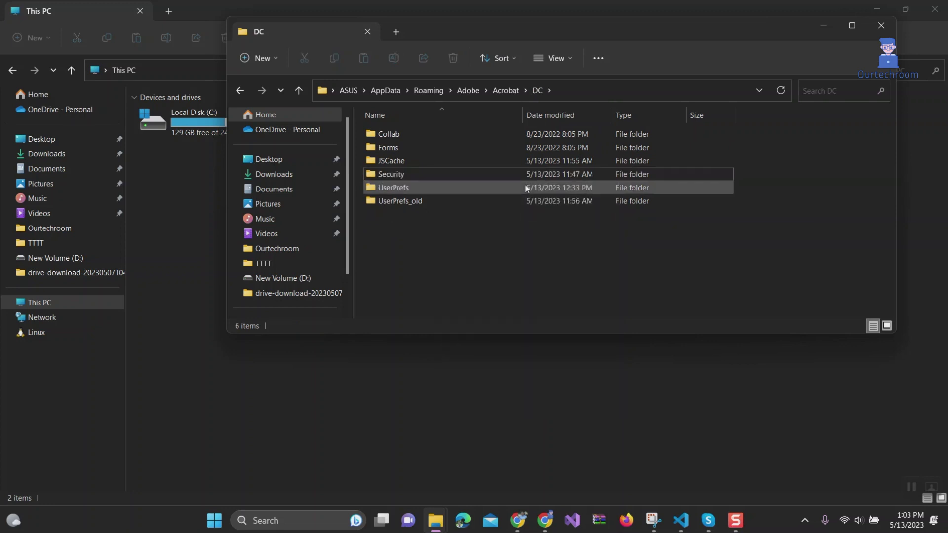